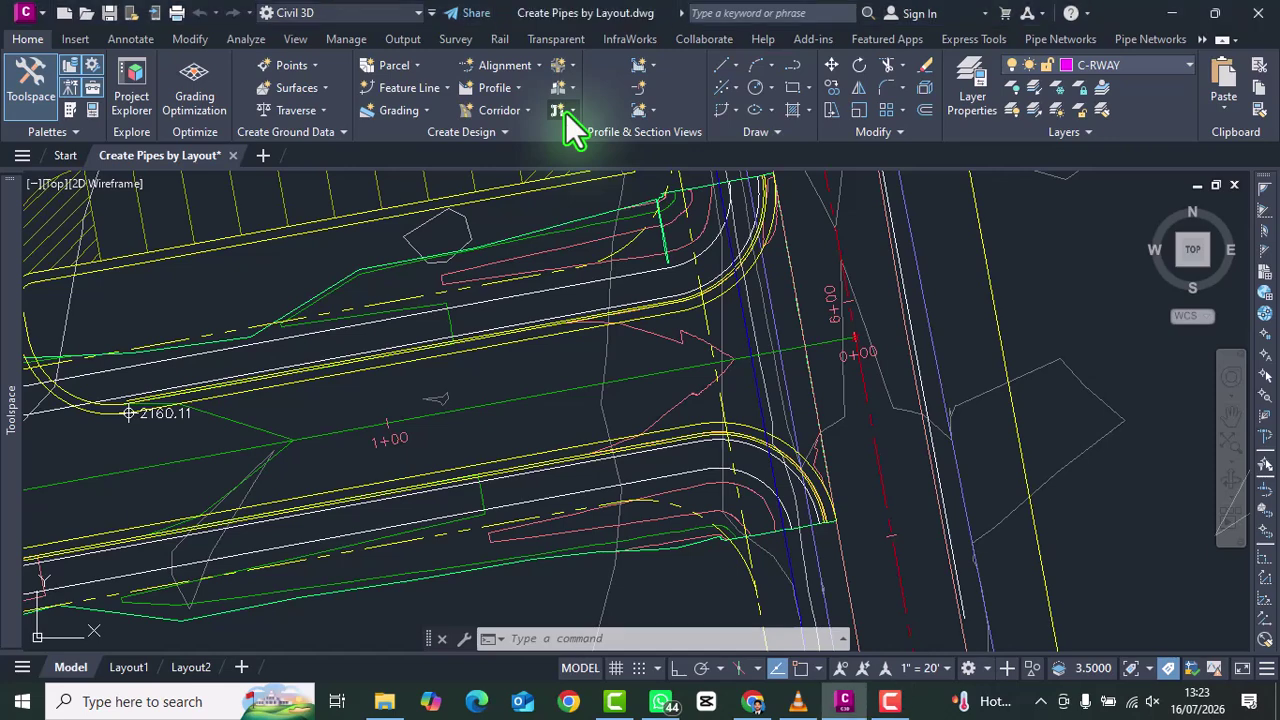
Step: Start a new pressure pipe network and name it "water 1"
{"action": "left_click", "coordinate": [572, 115]}
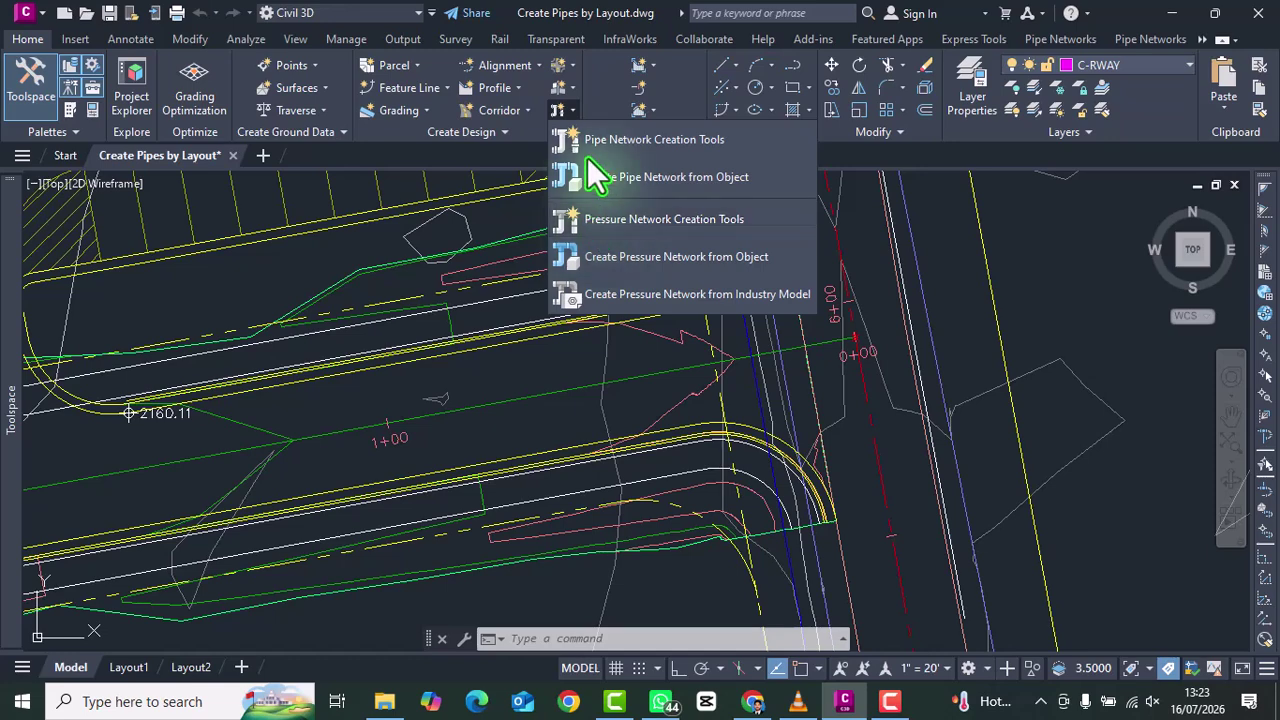
{"action": "left_click", "coordinate": [651, 224]}
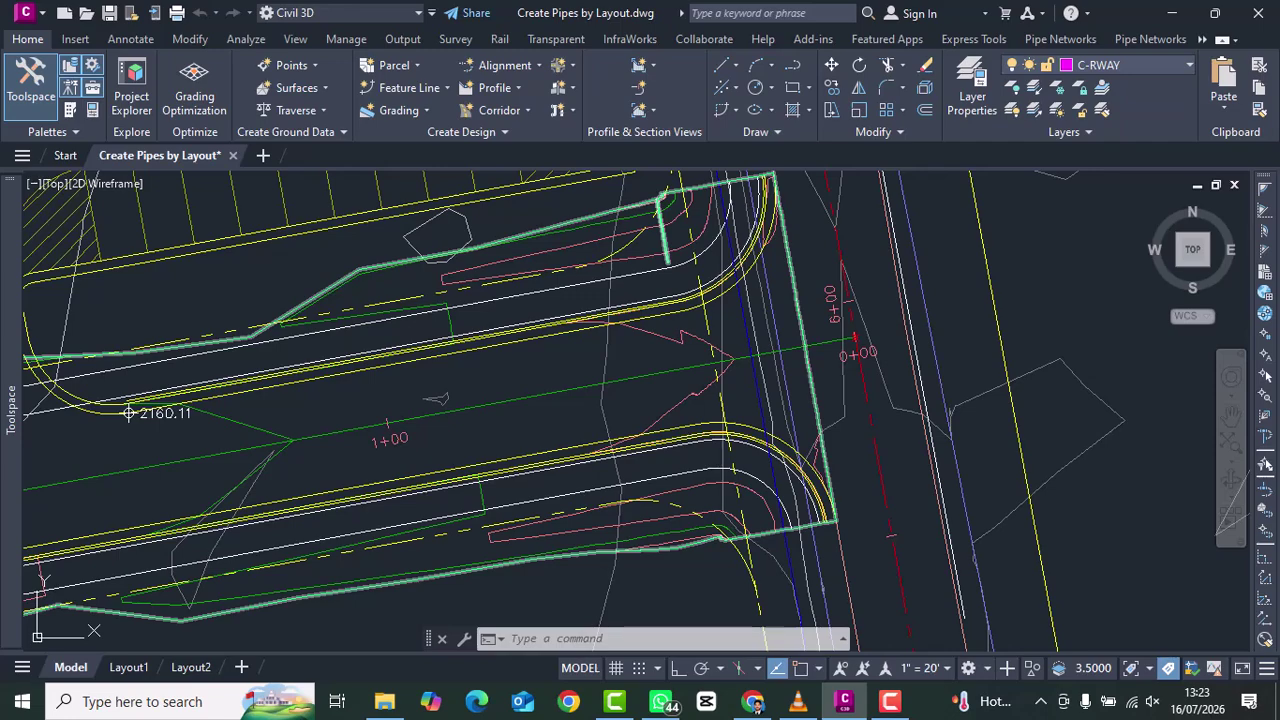
{"action": "left_click", "coordinate": [585, 217]}
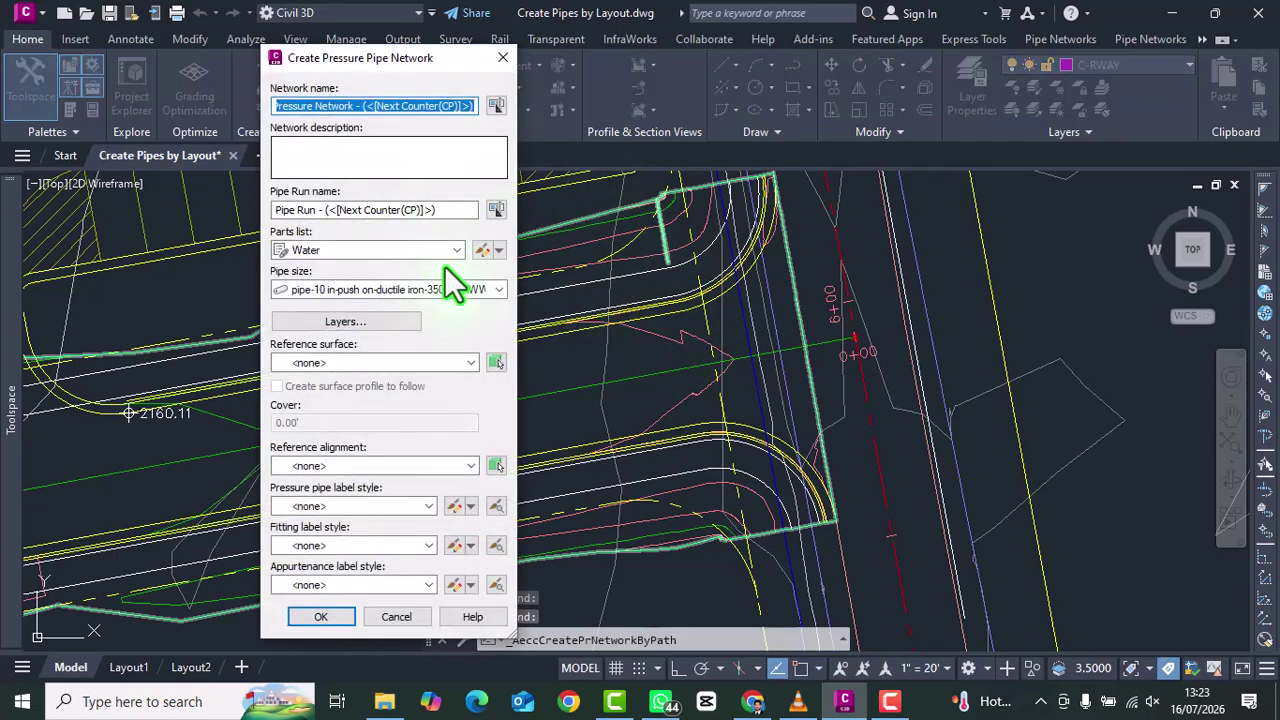
{"action": "mouse_move", "coordinate": [334, 50]}
{"action": "left_mouse_down"}
{"action": "mouse_move", "coordinate": [309, 44]}
{"action": "mouse_move", "coordinate": [332, 50]}
{"action": "left_mouse_up"}
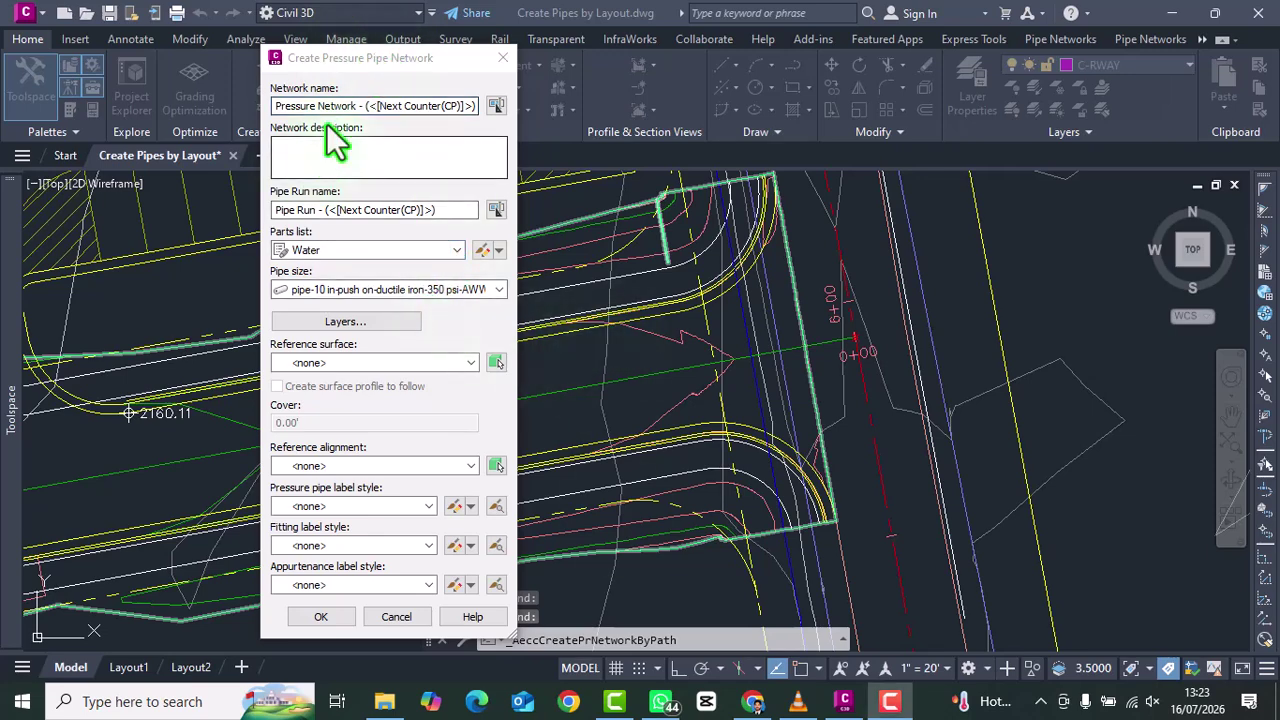
{"action": "left_click", "coordinate": [398, 112]}
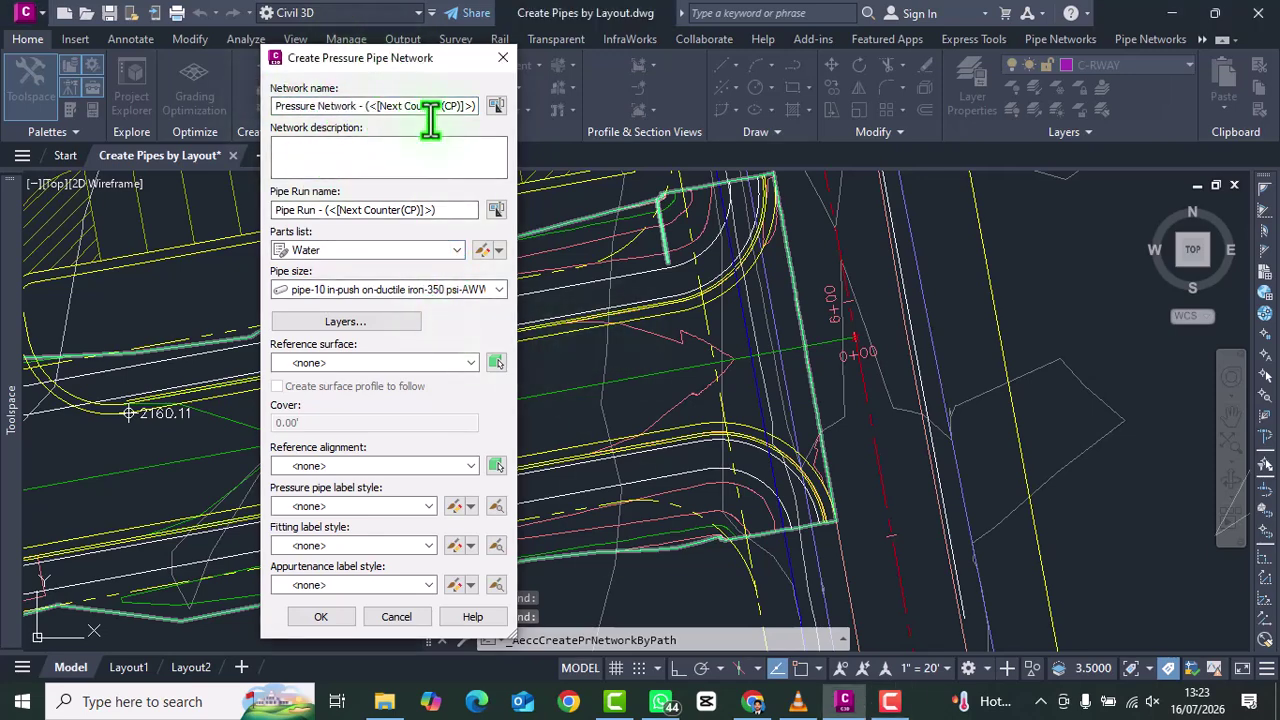
{"action": "key", "text": "ctrl+a"}
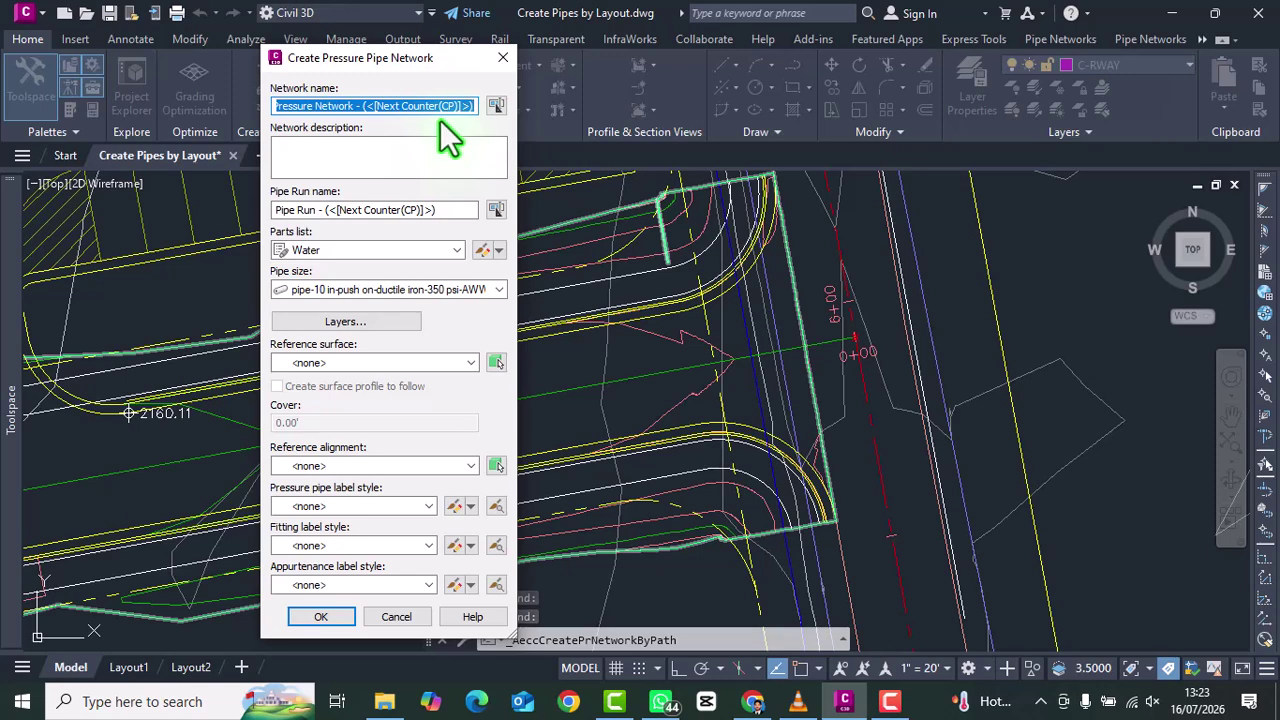
{"action": "type", "text": "water"}
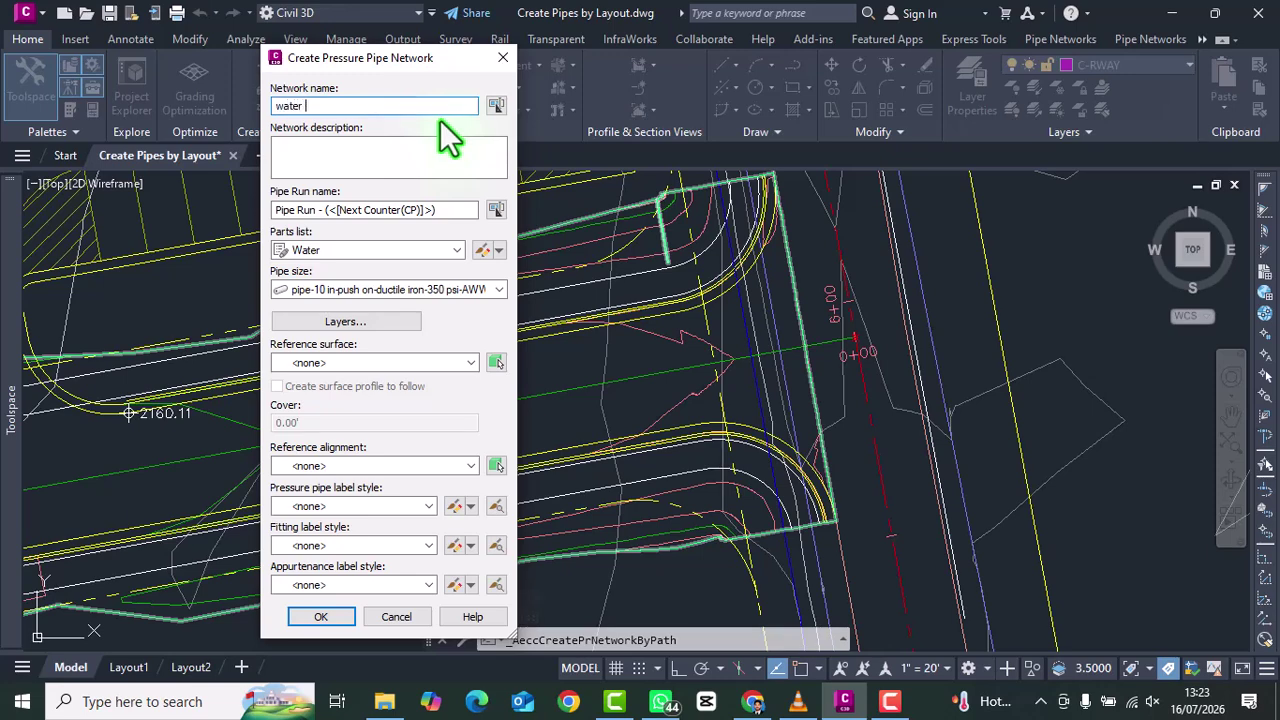
{"action": "type", "text": " 1"}
Step: Choose the 12 in push-on ductile iron 350 psi AWWA C151 pipe size and EG and Road as the reference surface
{"action": "left_click", "coordinate": [316, 288]}
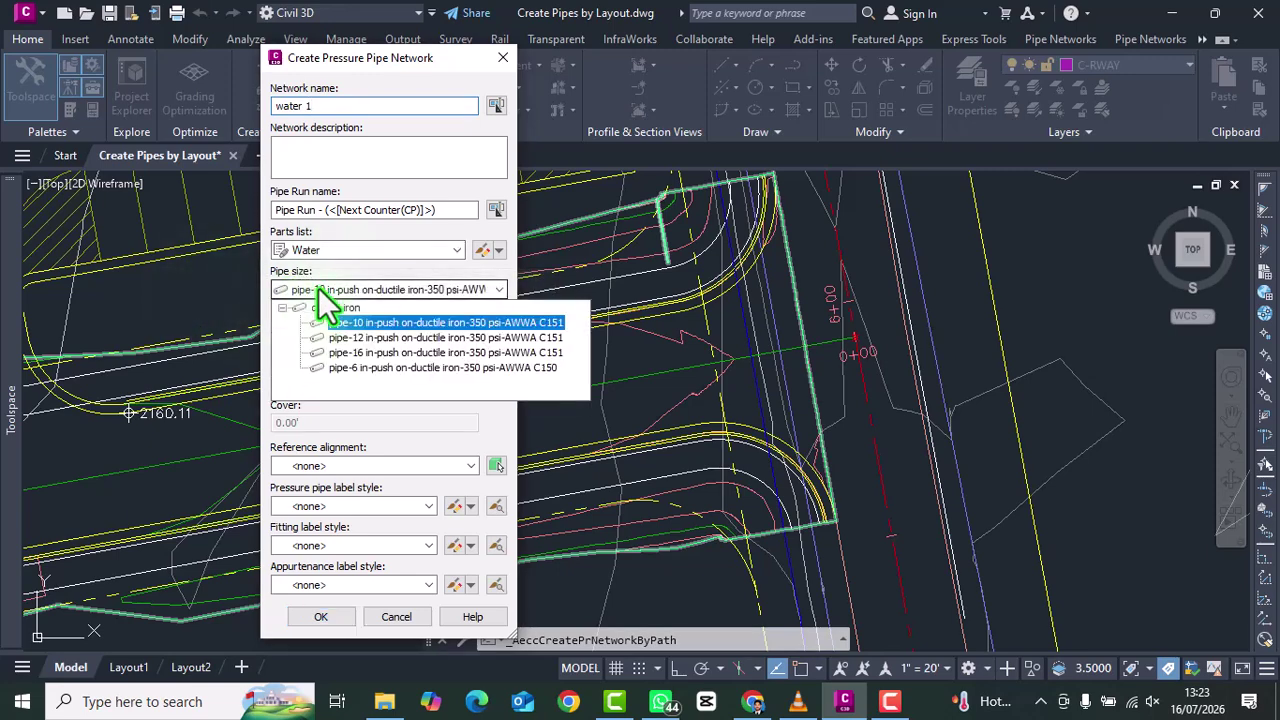
{"action": "left_click", "coordinate": [350, 338]}
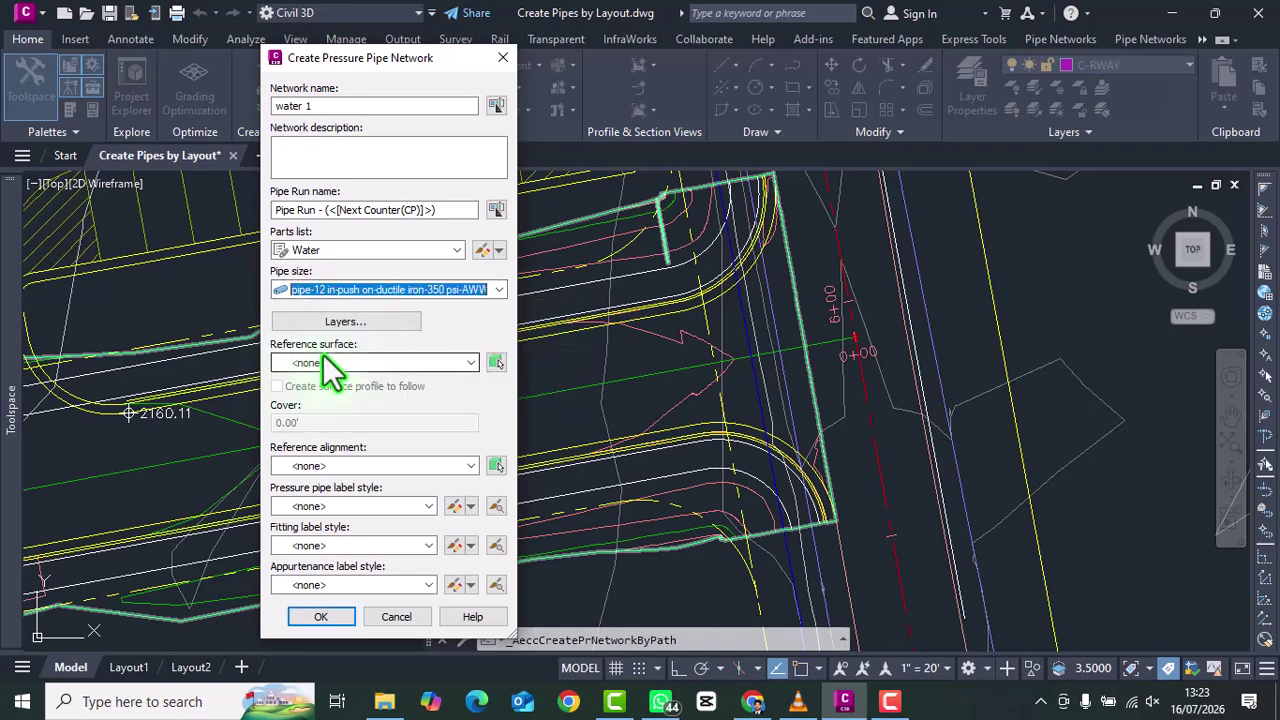
{"action": "left_click", "coordinate": [325, 364]}
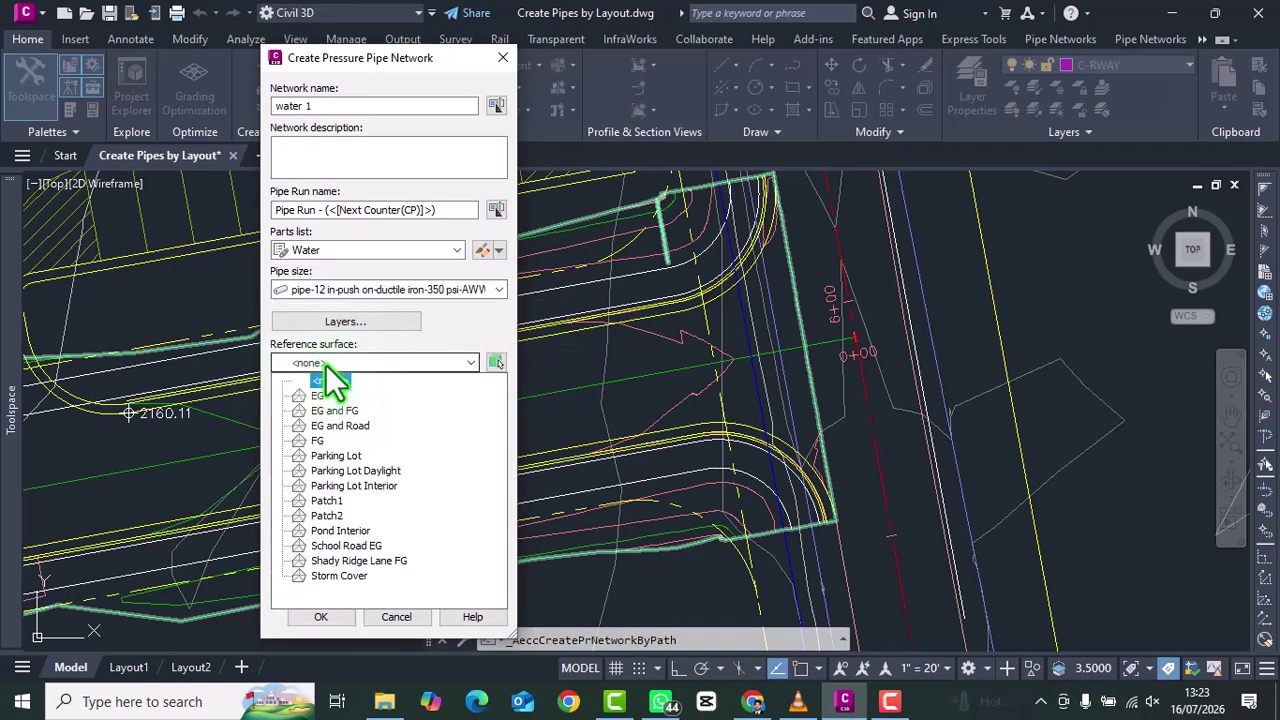
{"action": "left_click", "coordinate": [332, 428]}
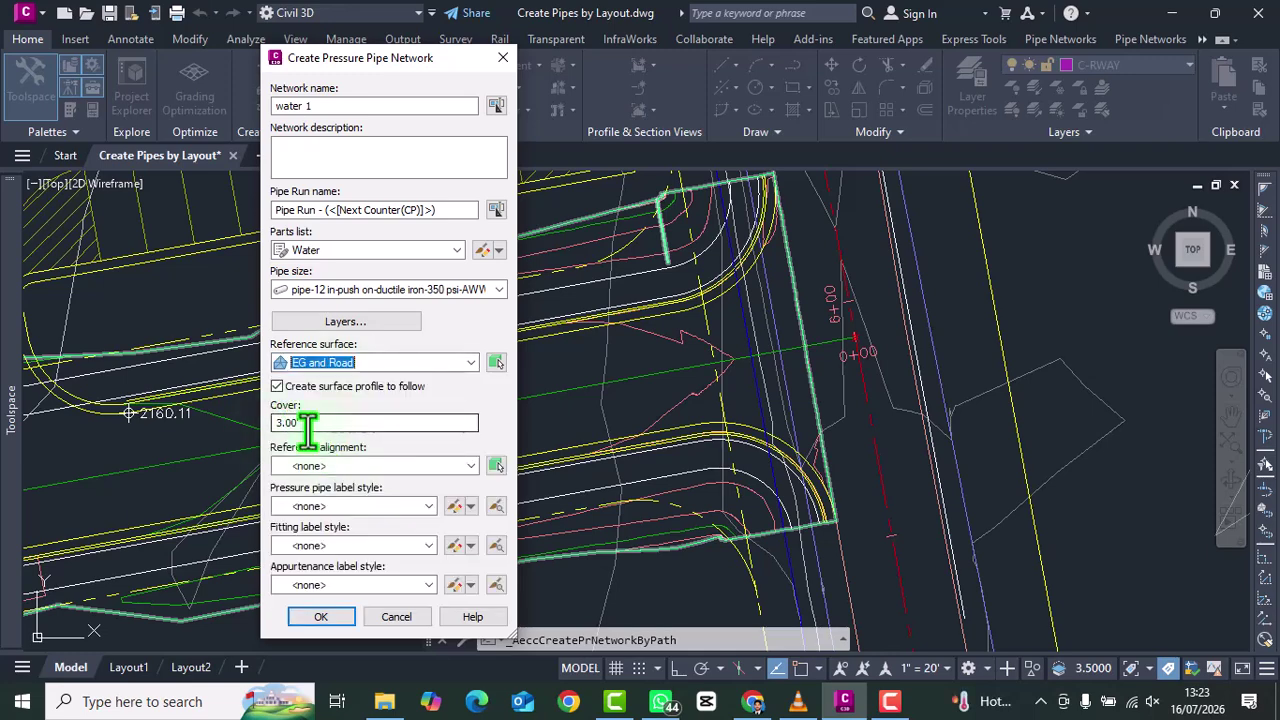
Step: Set the cover to 4.5 feet and the reference alignment to Shady Ridge Lane, and accept the network settings
{"action": "left_click", "coordinate": [307, 428]}
{"action": "key", "text": "BackSpace"}
{"action": "type", "text": "4.5"}
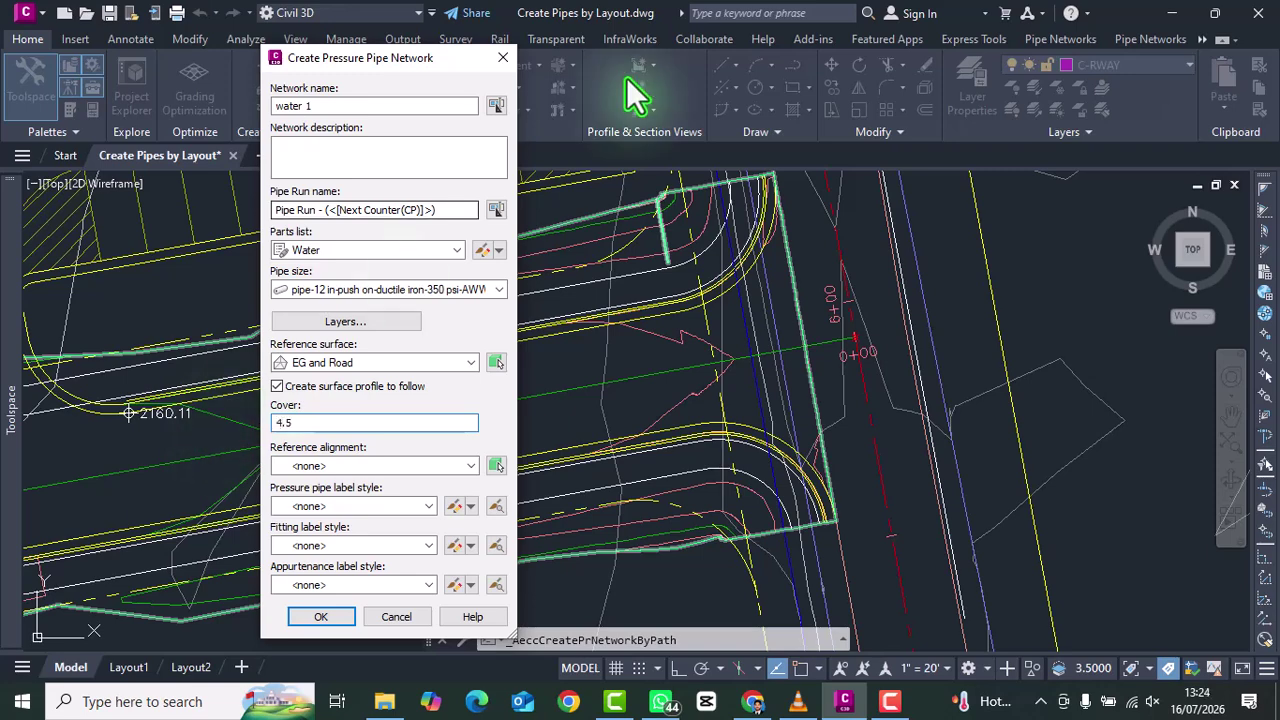
{"action": "left_click", "coordinate": [391, 465]}
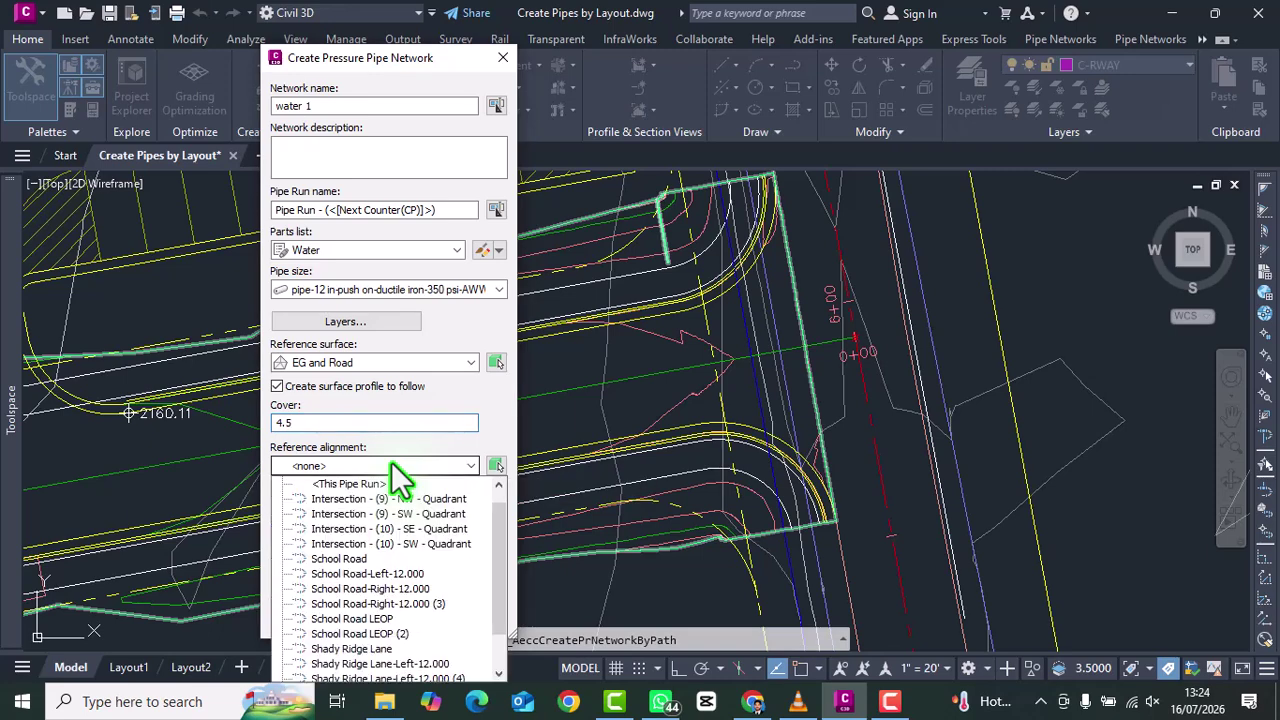
{"action": "left_click", "coordinate": [371, 652]}
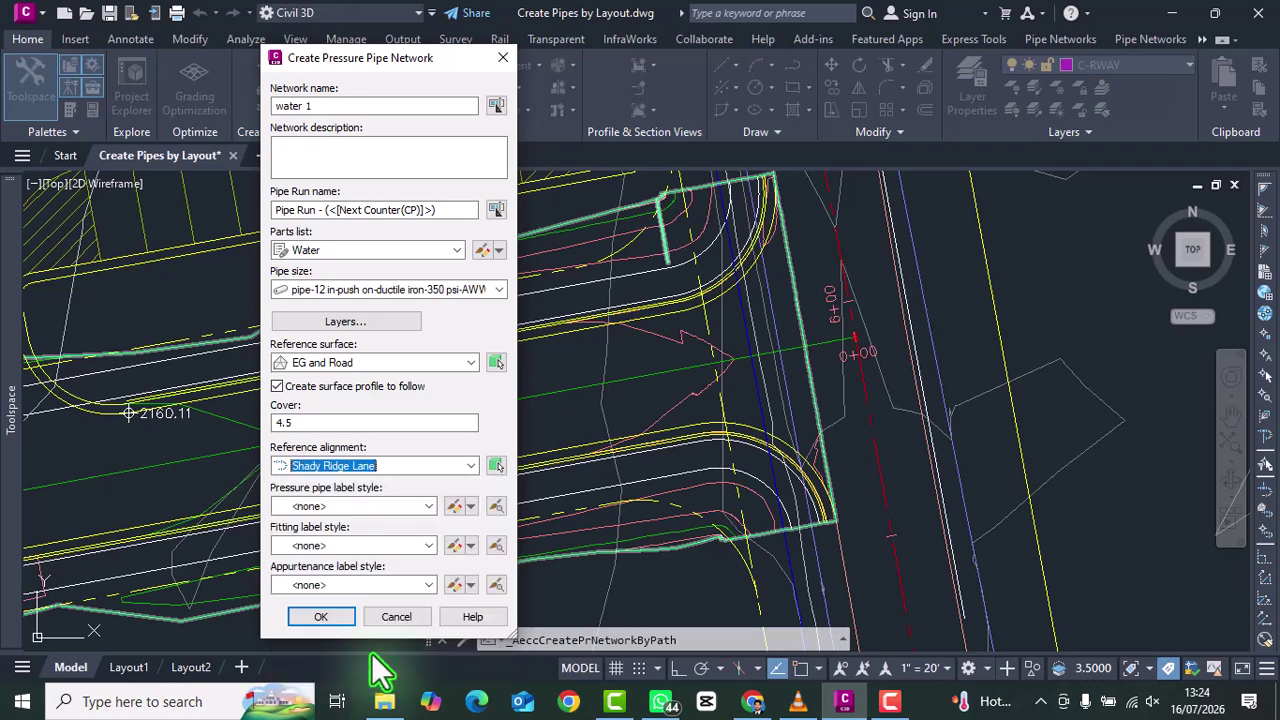
{"action": "left_click", "coordinate": [336, 616]}
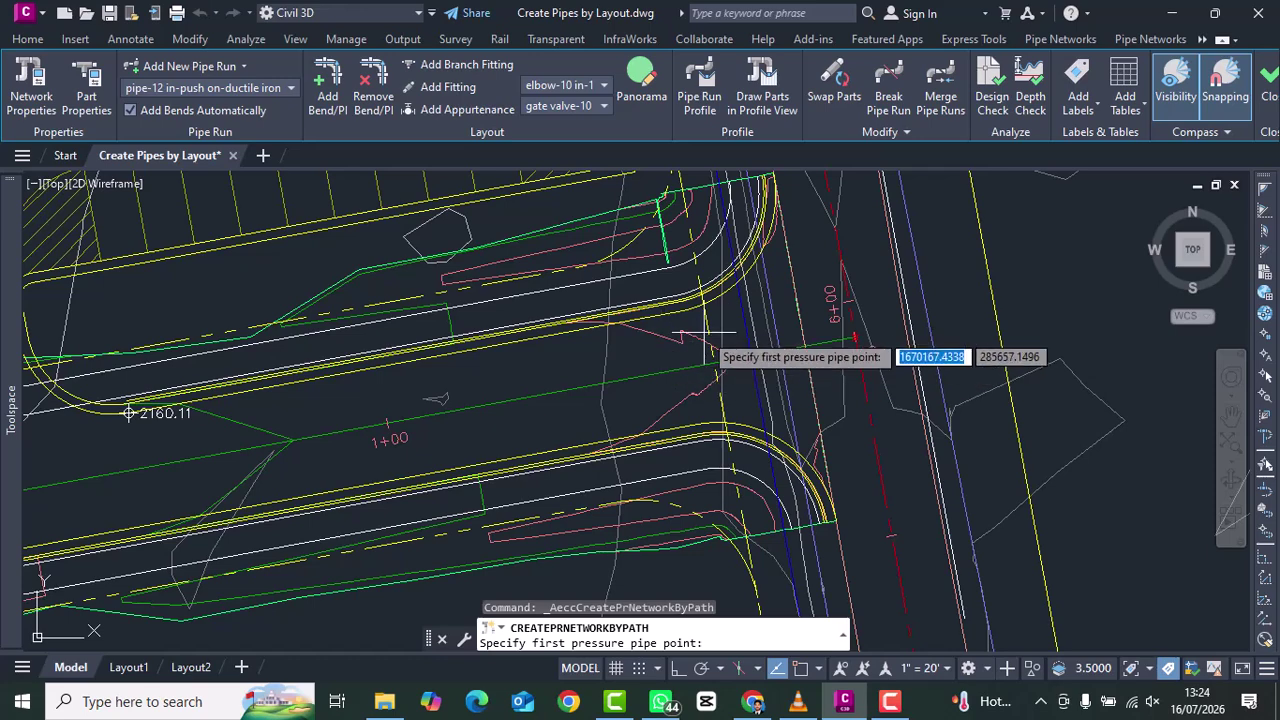
Step: Start the pipe run with a Nearest snap on the dark blue line by the intersection and place its first bend just north of station 1+00
{"action": "right_click", "coordinate": [712, 340], "text": "shift"}
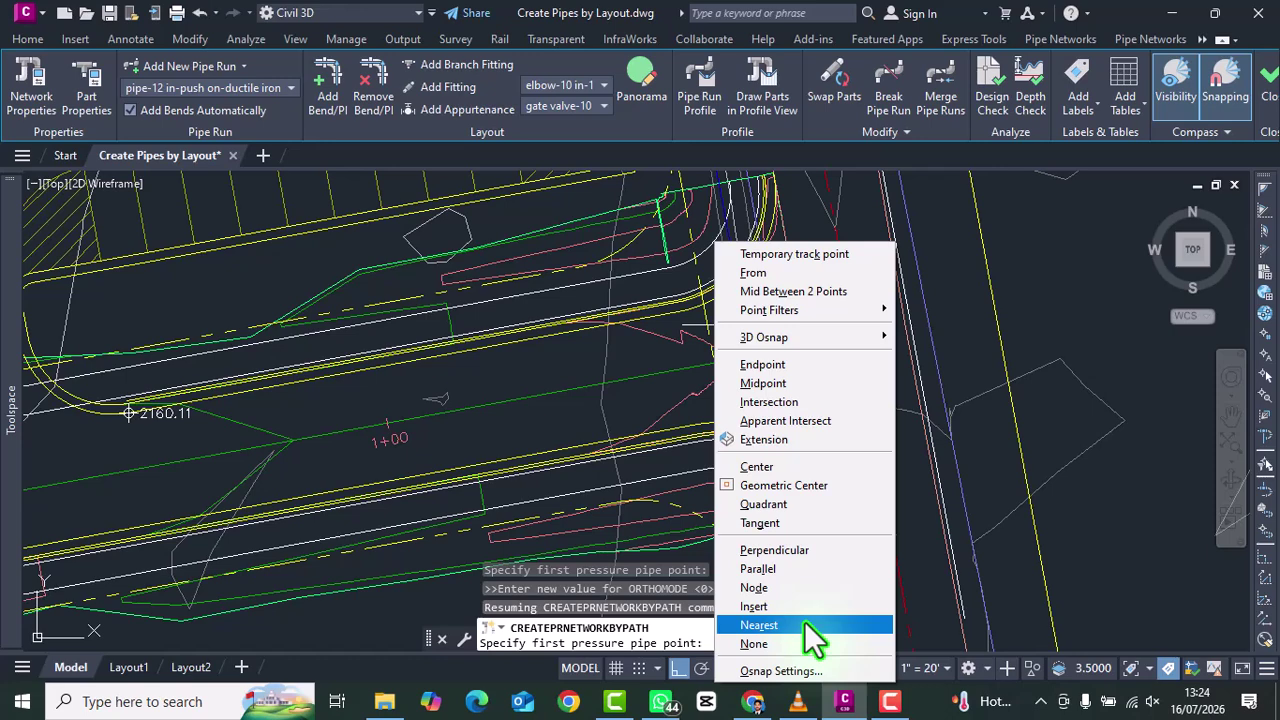
{"action": "left_click", "coordinate": [806, 624]}
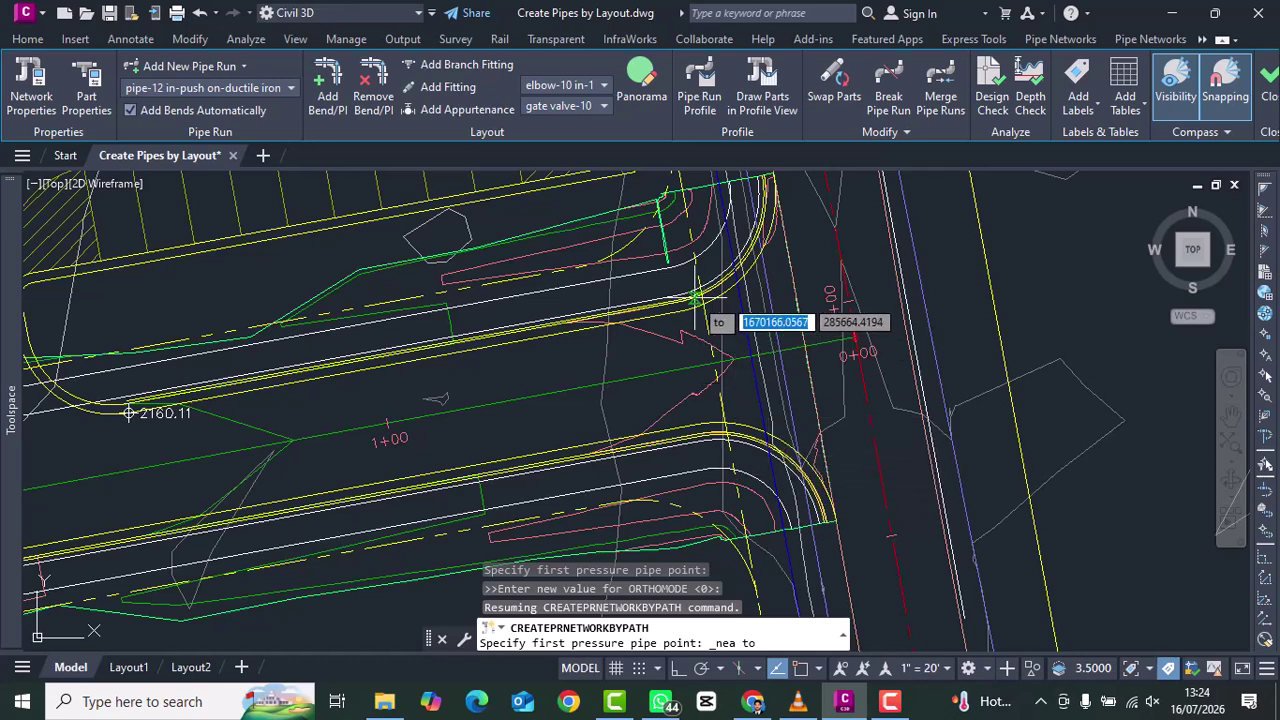
{"action": "left_click", "coordinate": [744, 321]}
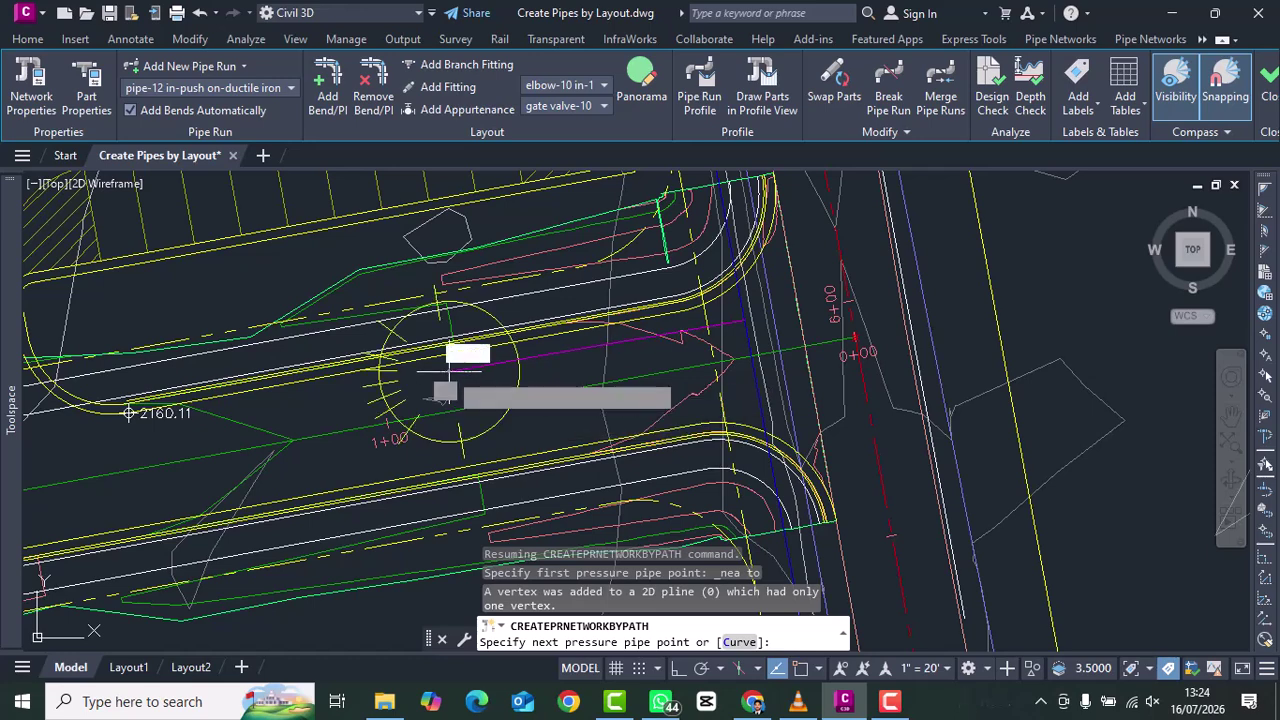
{"action": "left_click", "coordinate": [445, 375]}
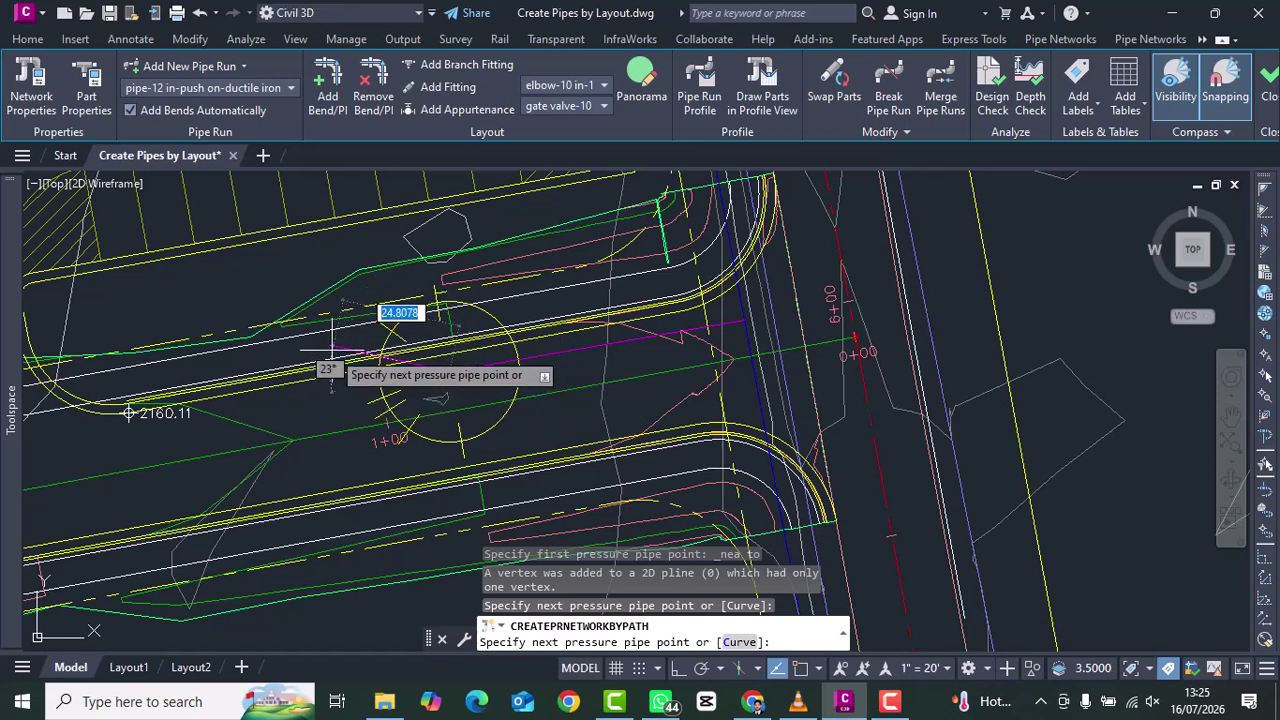
Step: Continue the pipe run westward with segments about 25, 26 and 45 feet long, ending inside the pink outline, and finish the layout
{"action": "left_click", "coordinate": [335, 348]}
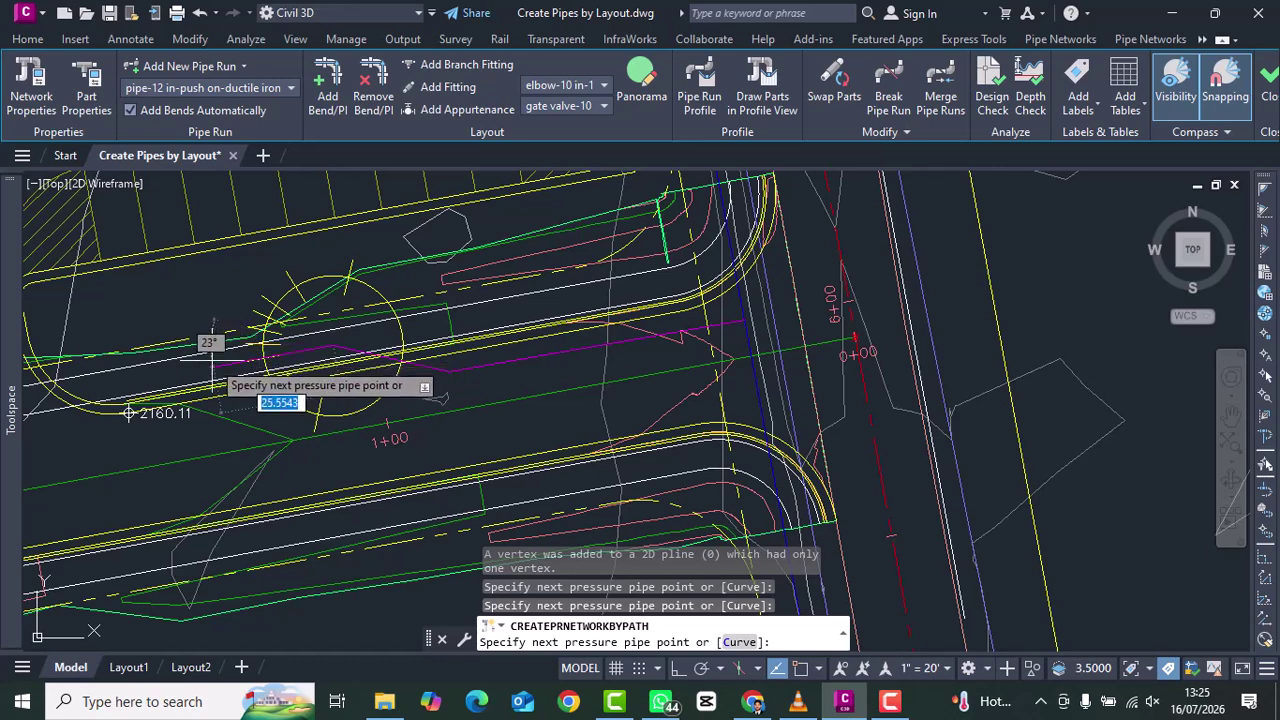
{"action": "left_click", "coordinate": [211, 370]}
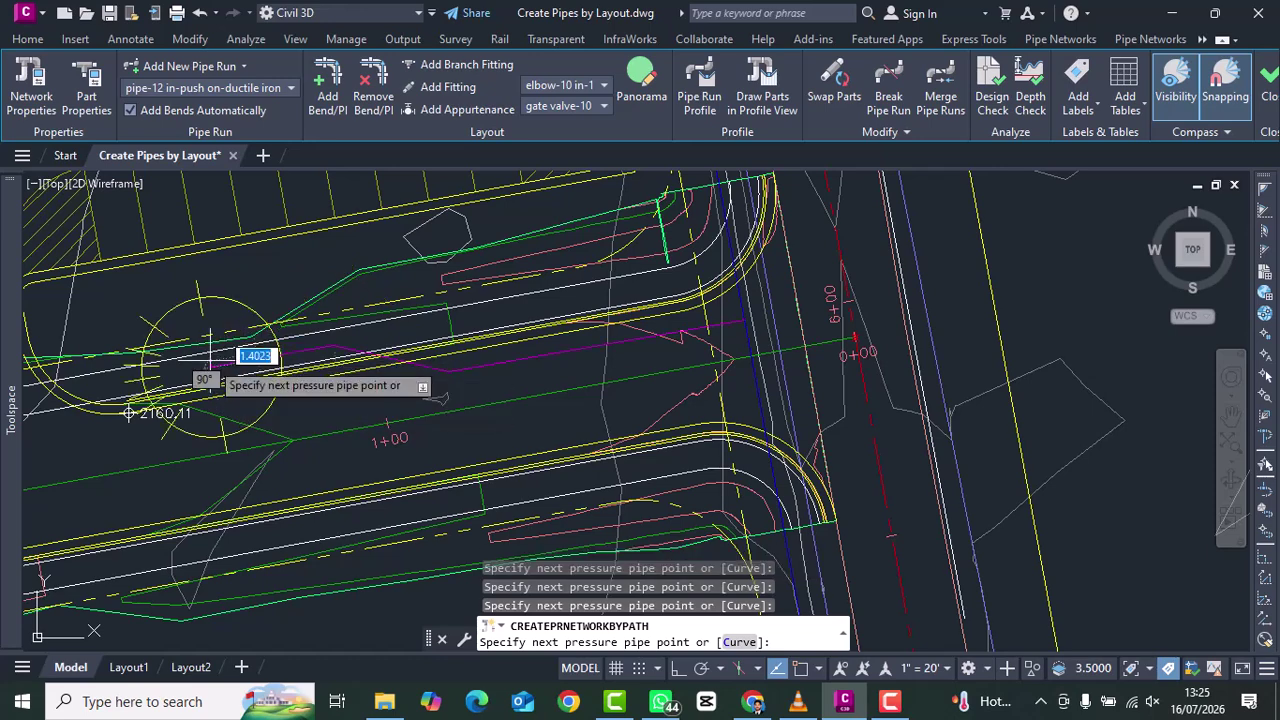
{"action": "scroll", "coordinate": [213, 368], "scroll_direction": "down", "scroll_amount": 2}
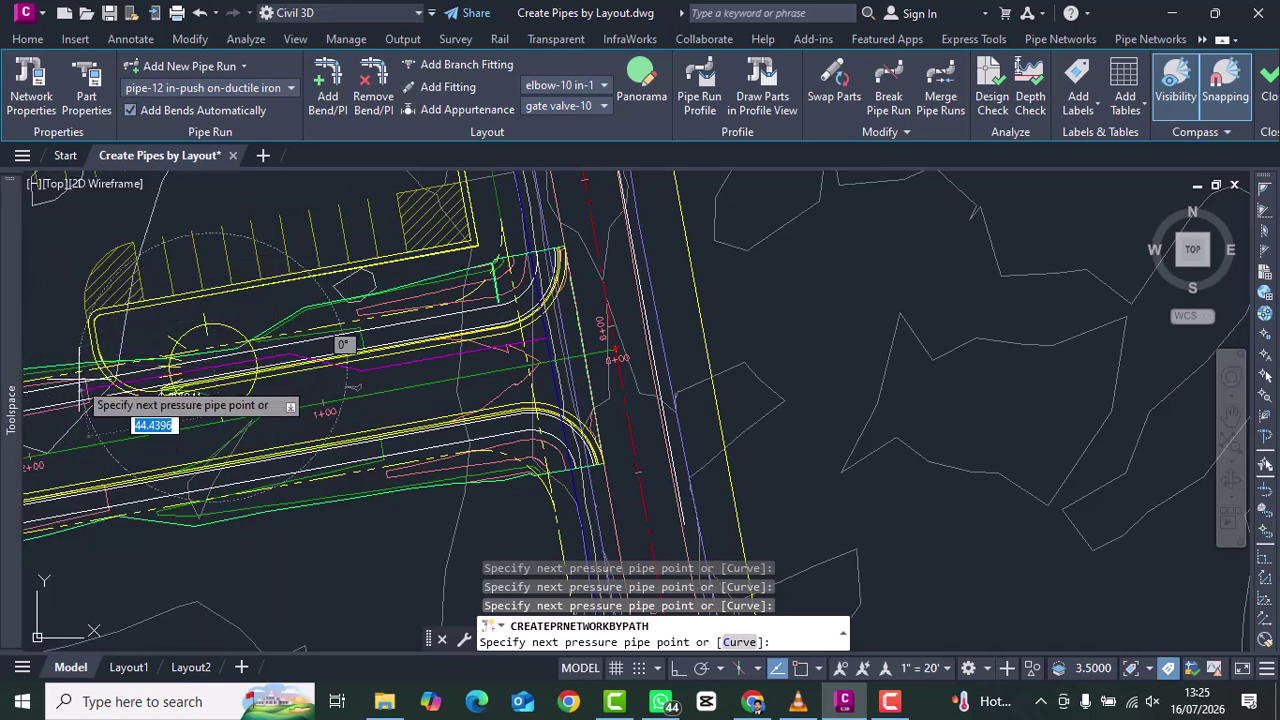
{"action": "scroll", "coordinate": [80, 388], "scroll_direction": "up", "scroll_amount": 3}
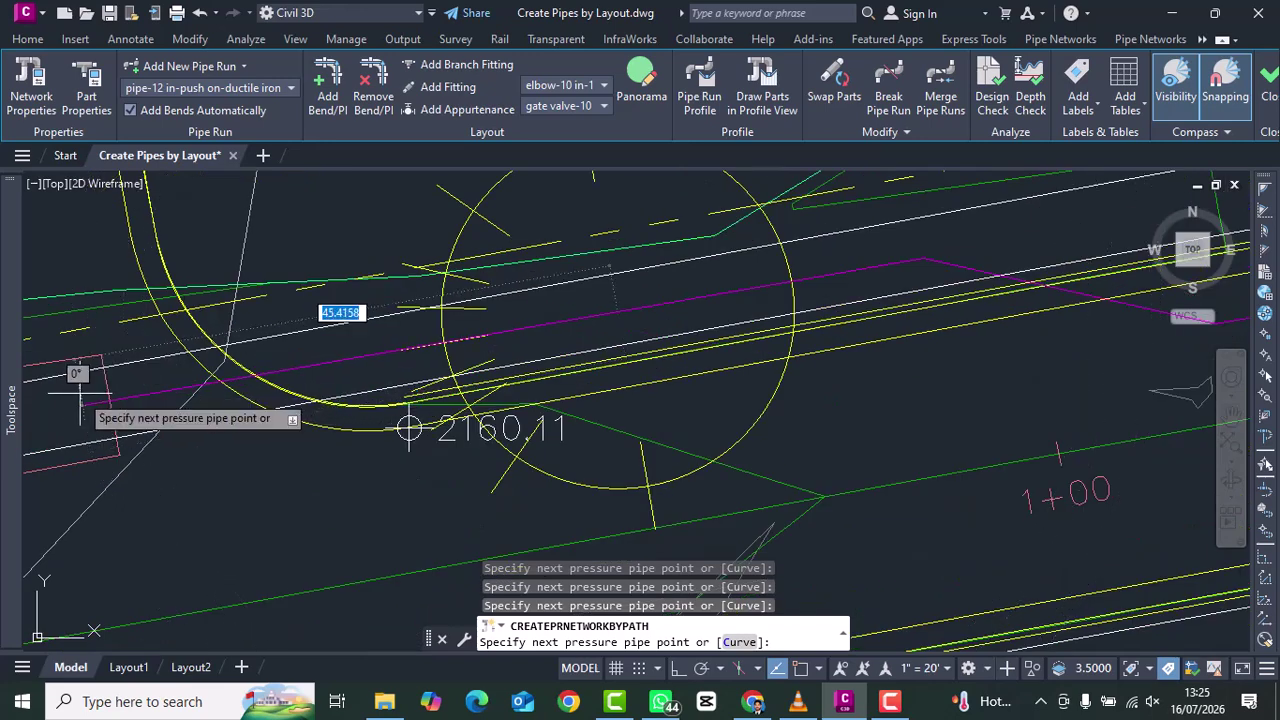
{"action": "left_click", "coordinate": [148, 425]}
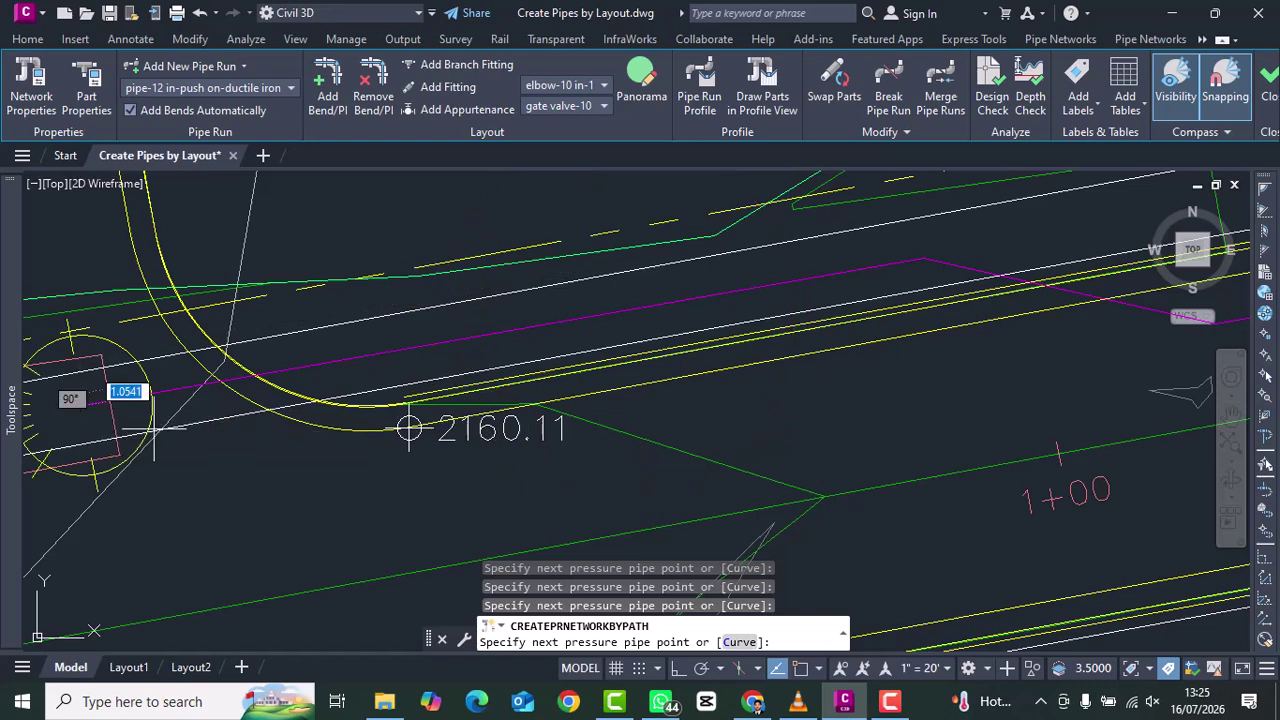
{"action": "key", "text": "Return"}
{"action": "key", "text": "Escape"}
{"action": "key", "text": "Escape"}
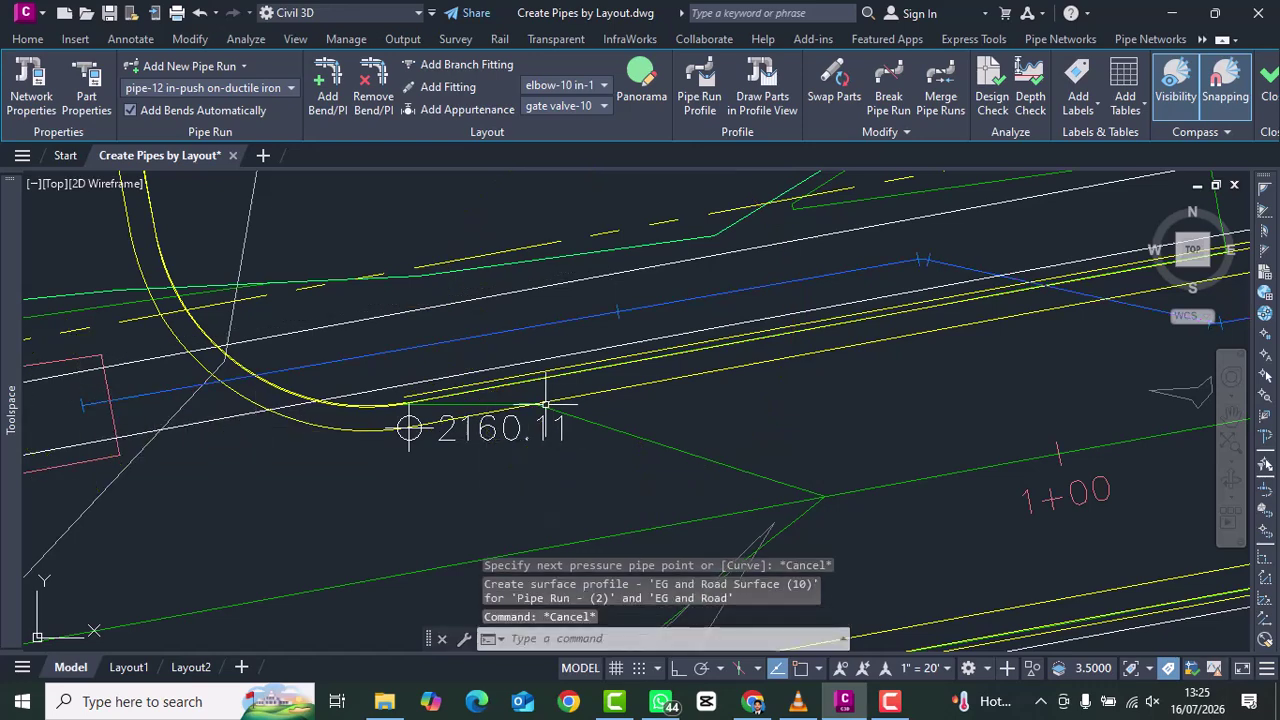
{"action": "scroll", "coordinate": [504, 393], "scroll_direction": "down", "scroll_amount": 4}
{"action": "scroll", "coordinate": [707, 381], "scroll_direction": "down", "scroll_amount": 5}
{"action": "scroll", "coordinate": [696, 381], "scroll_direction": "up", "scroll_amount": 5}
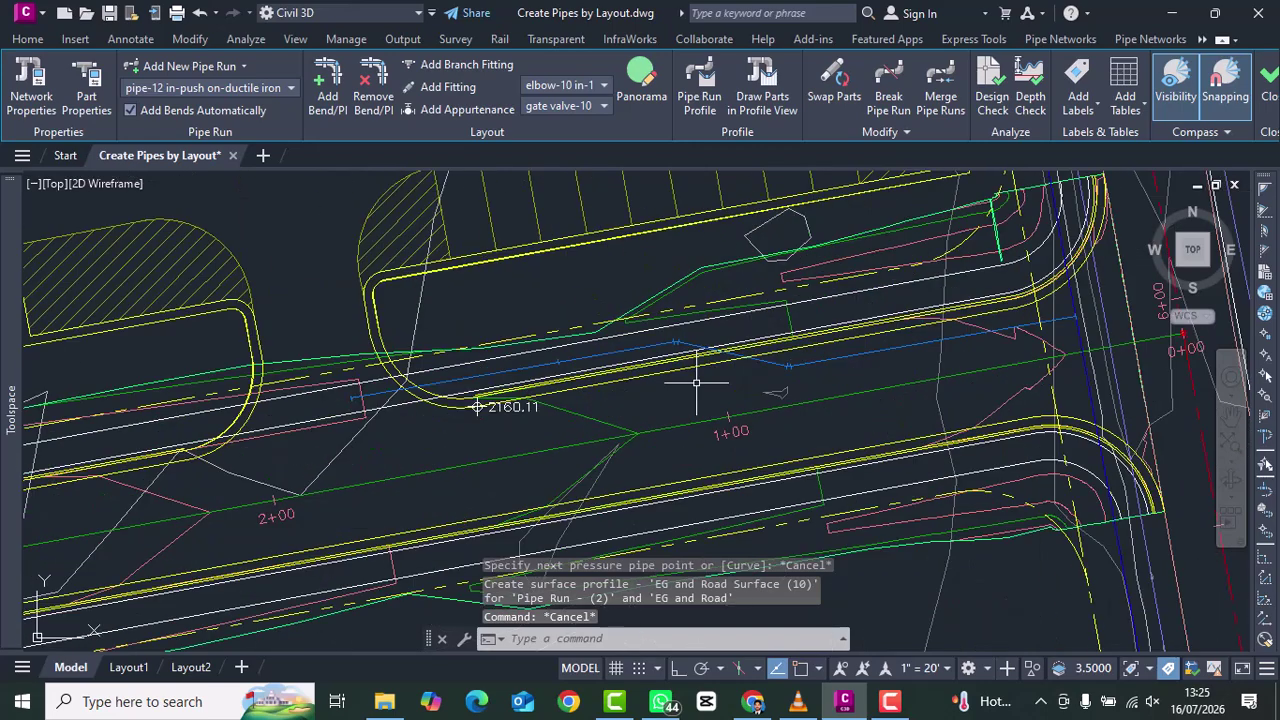
{"action": "scroll", "coordinate": [308, 394], "scroll_direction": "up", "scroll_amount": 3}
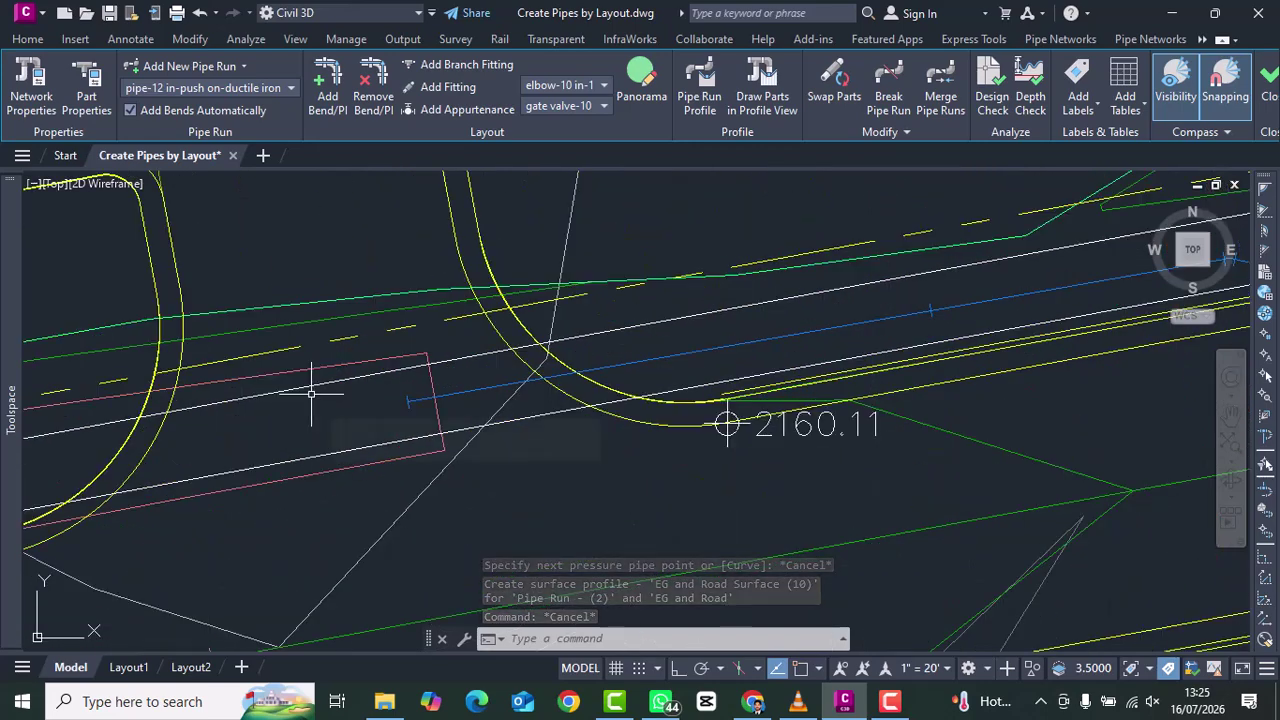
{"action": "mouse_move", "coordinate": [311, 394]}
{"action": "key", "text": "Escape"}
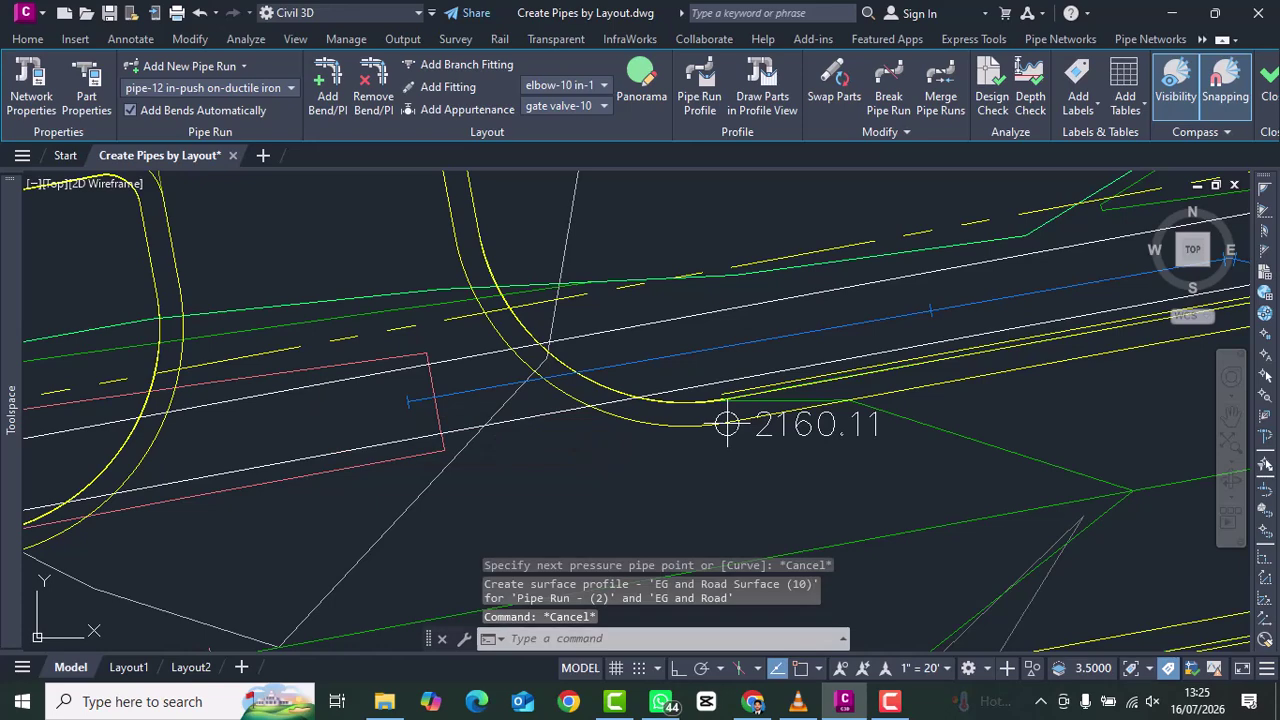
{"action": "key", "text": "Return"}
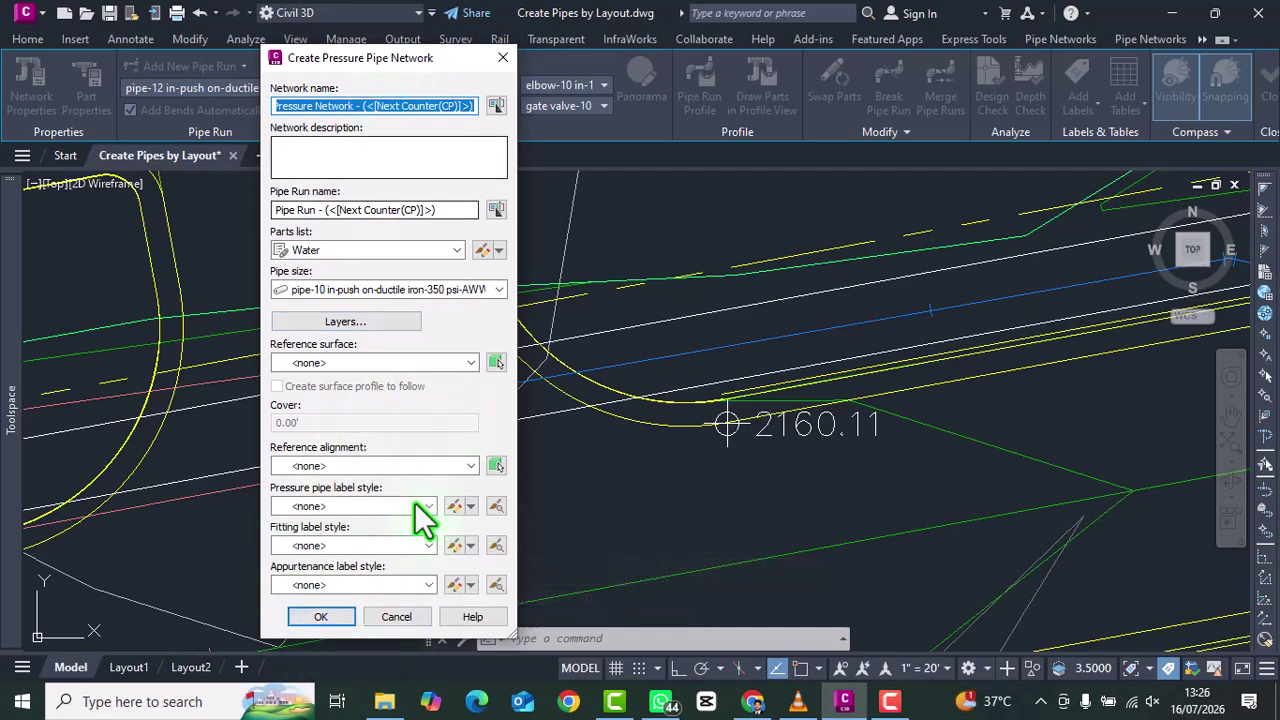
{"action": "key", "text": "Escape"}
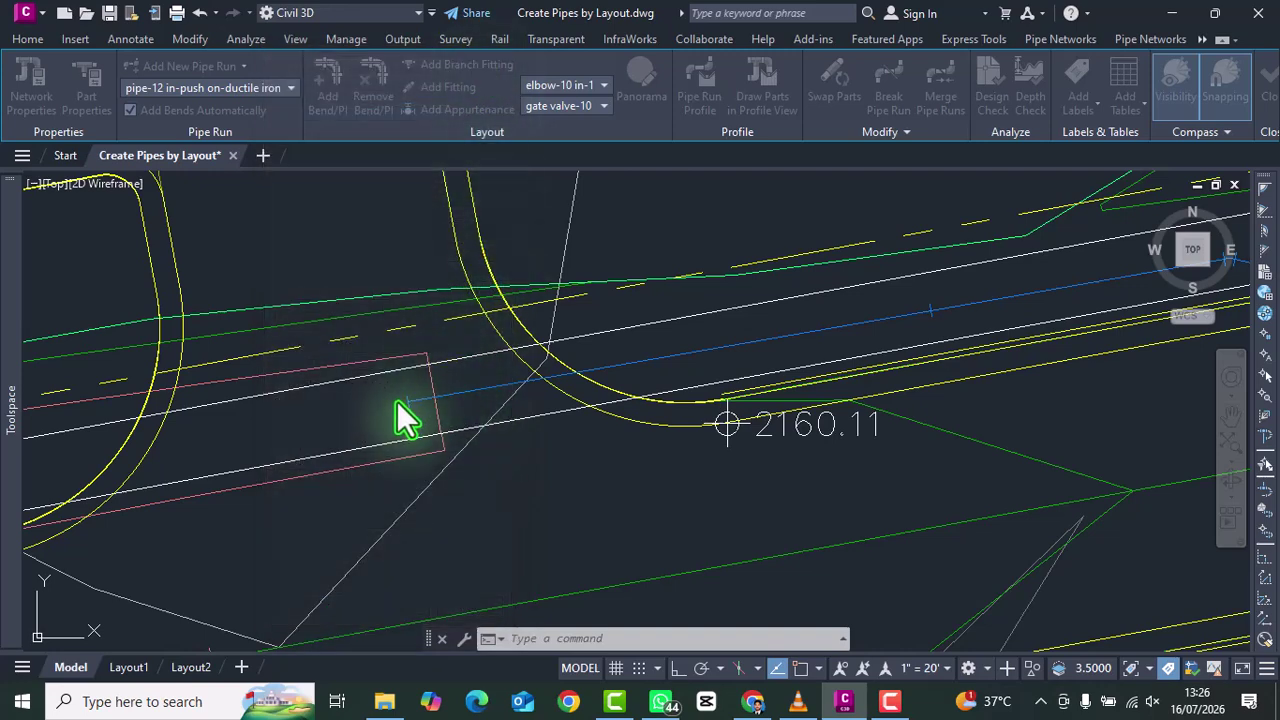